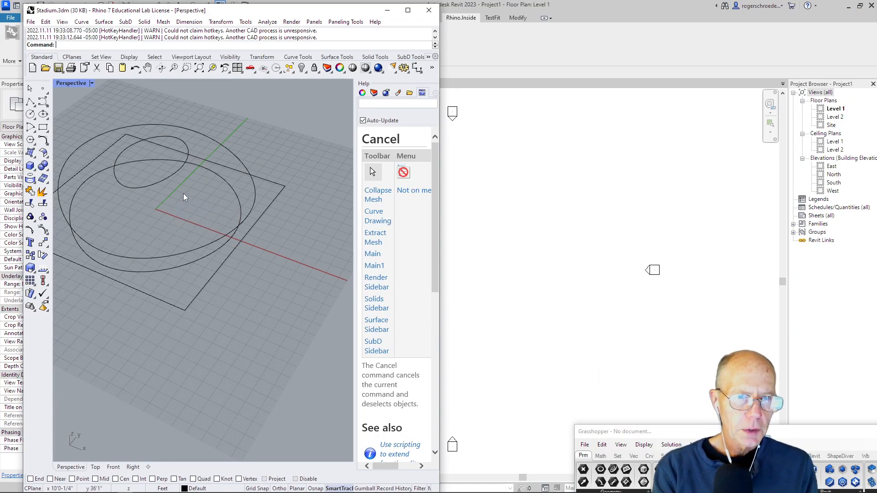
Turn on the Gumball, shift the small upper closed curve toward the middle of the large curve, and lower it slightly.
{"action": "left_click", "coordinate": [147, 68]}
{"action": "left_click_drag", "start_coordinate": [225, 186], "coordinate": [249, 237]}
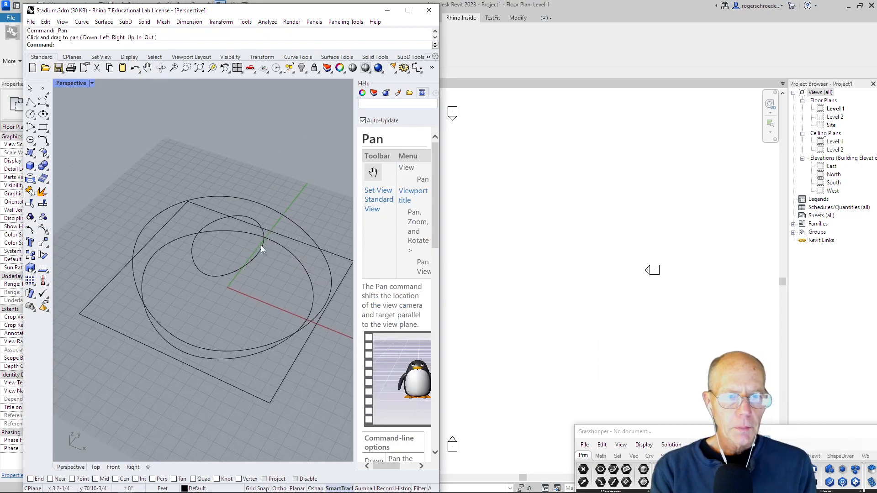
{"action": "middle_click", "coordinate": [230, 331]}
{"action": "right_click_drag", "start_coordinate": [239, 292], "coordinate": [228, 244]}
{"action": "left_click", "coordinate": [225, 238]}
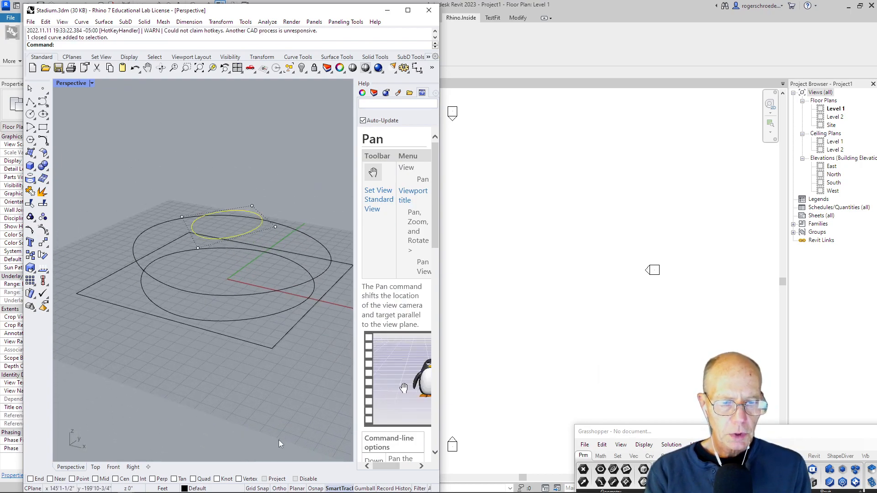
{"action": "left_click", "coordinate": [364, 488]}
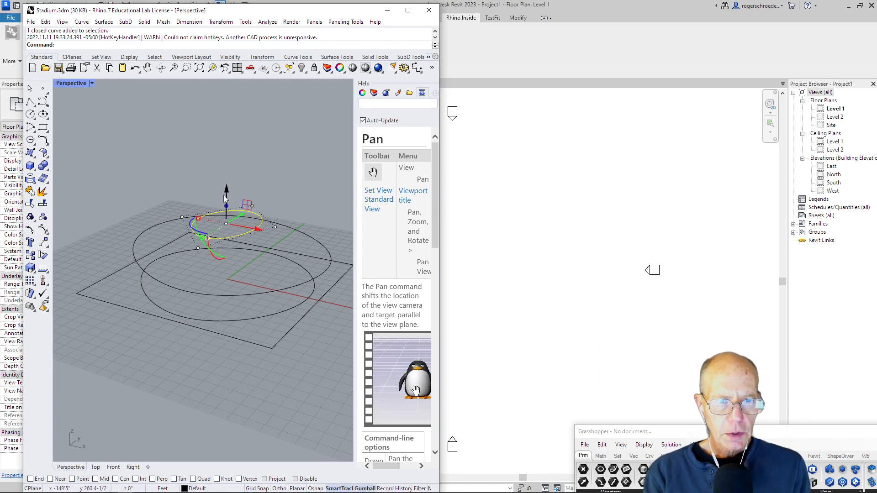
{"action": "left_click_drag", "start_coordinate": [226, 193], "coordinate": [284, 238]}
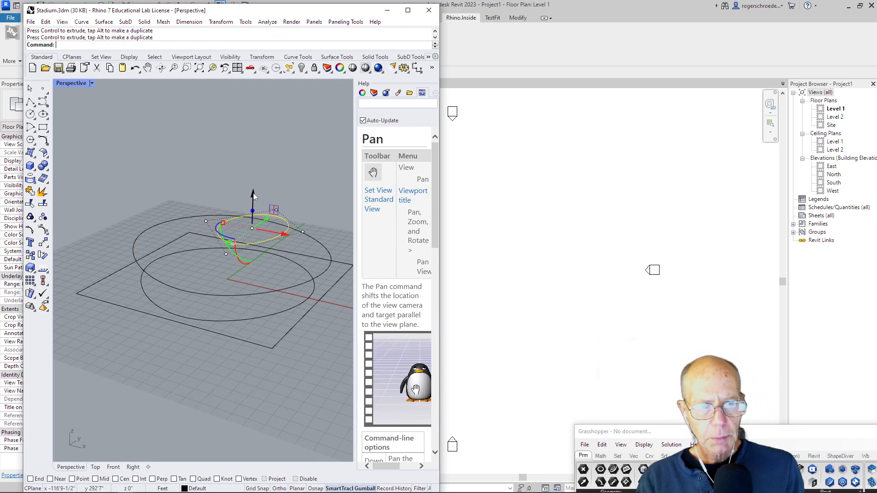
{"action": "left_click_drag", "start_coordinate": [253, 193], "coordinate": [252, 212]}
{"action": "left_click", "coordinate": [194, 175]}
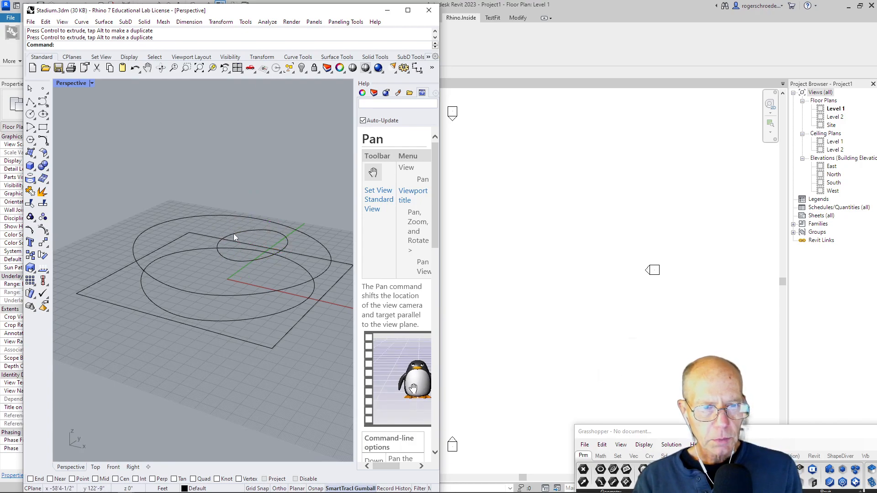
Move the closed base curve slightly in the negative X direction and deselect it.
{"action": "left_click", "coordinate": [144, 294]}
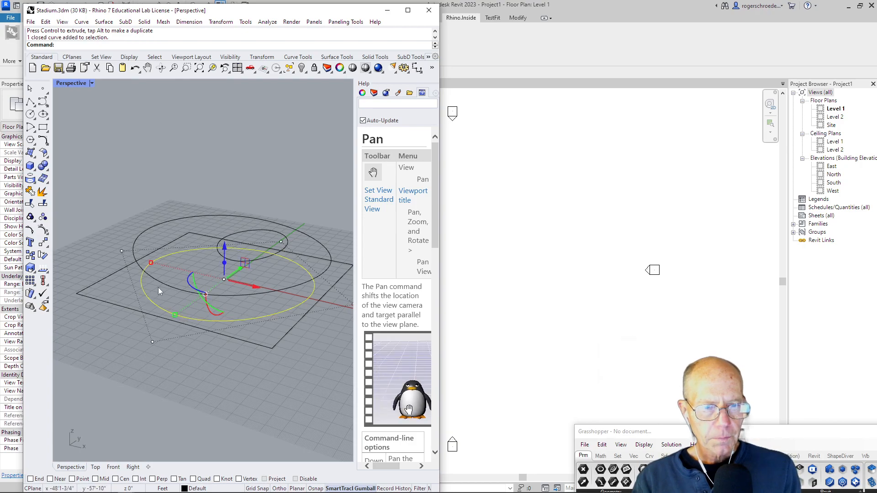
{"action": "left_click_drag", "start_coordinate": [254, 287], "coordinate": [243, 284]}
{"action": "left_click", "coordinate": [218, 141]}
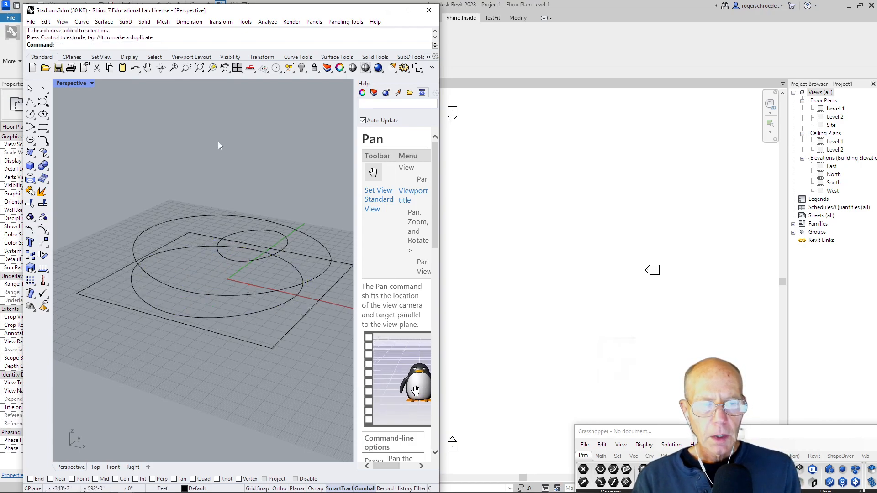
Switch to Grasshopper, expand its window beside the model, and place a Loft component on the blank canvas.
{"action": "left_click_drag", "start_coordinate": [664, 435], "coordinate": [553, 22]}
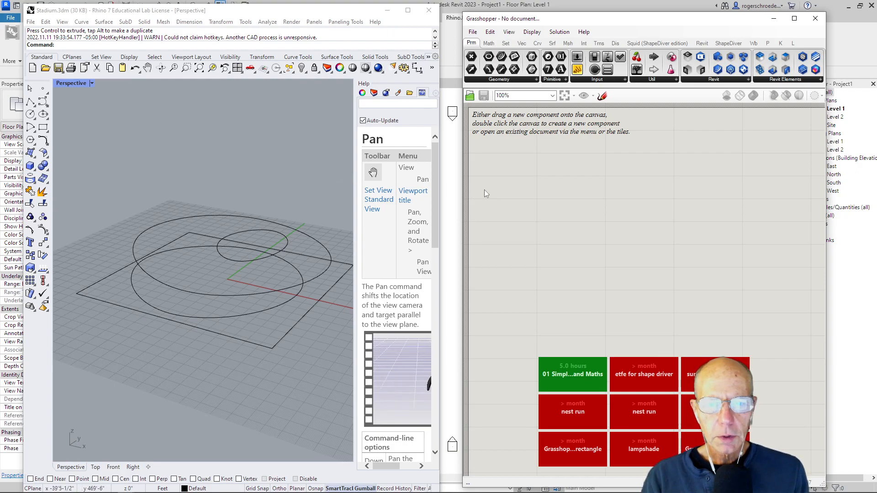
{"action": "right_click", "coordinate": [594, 180]}
{"action": "left_click", "coordinate": [586, 185]}
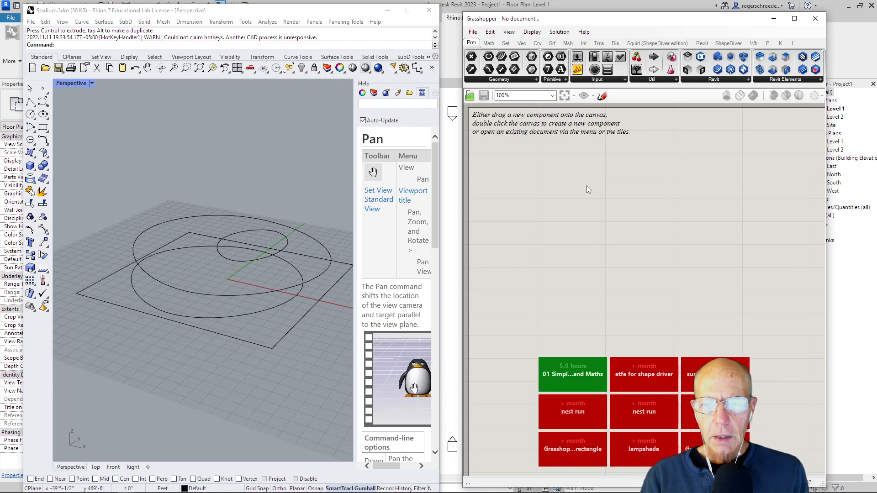
{"action": "double_click", "coordinate": [587, 186]}
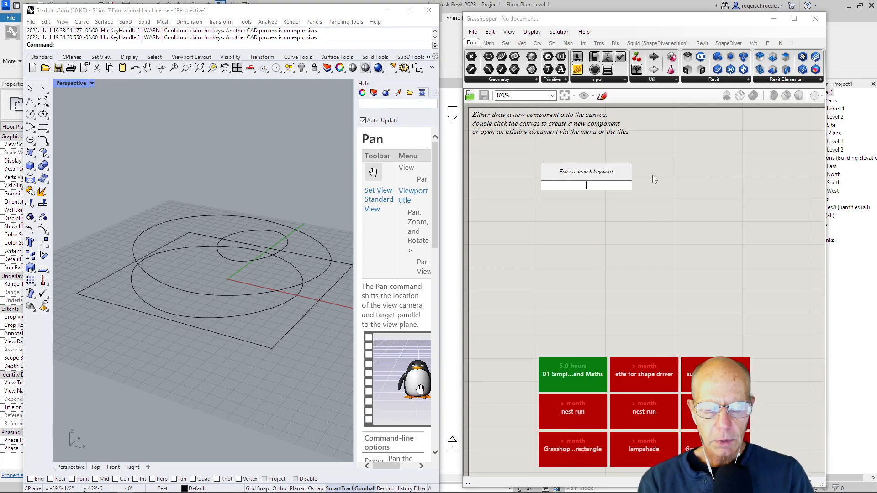
{"action": "type", "text": "lof"}
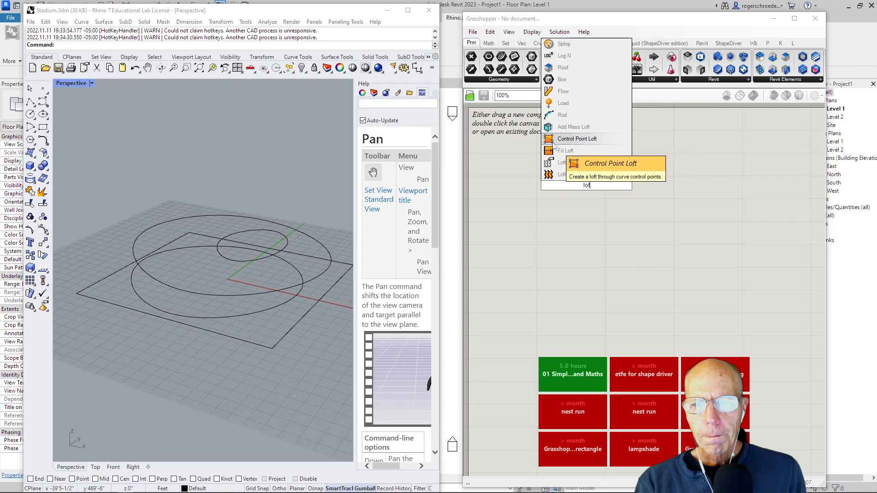
{"action": "left_click", "coordinate": [567, 175]}
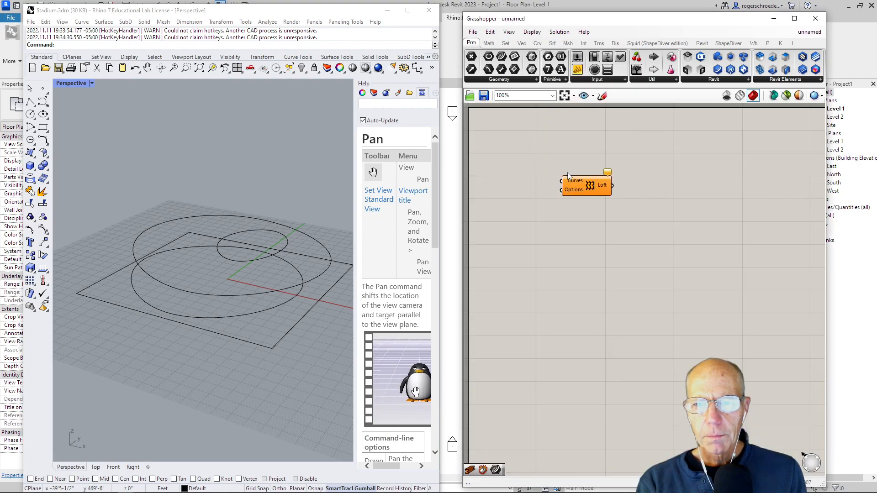
{"action": "left_click", "coordinate": [580, 182]}
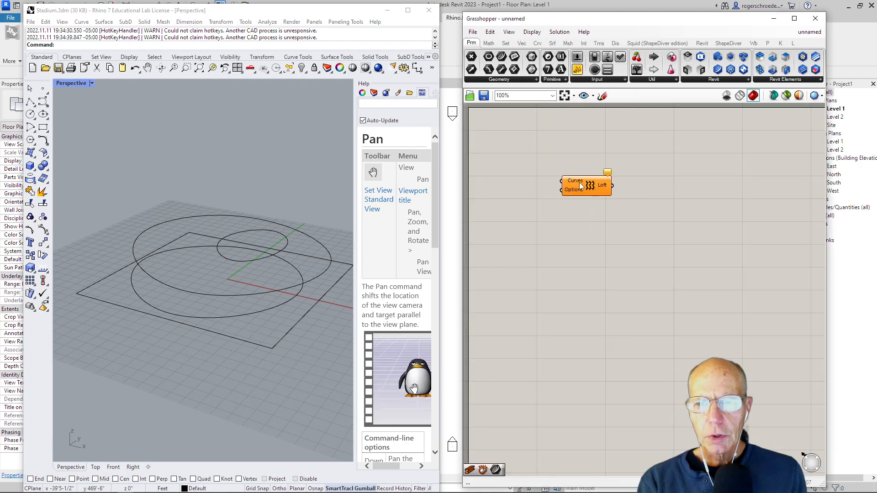
{"action": "left_click_drag", "start_coordinate": [576, 182], "coordinate": [643, 203]}
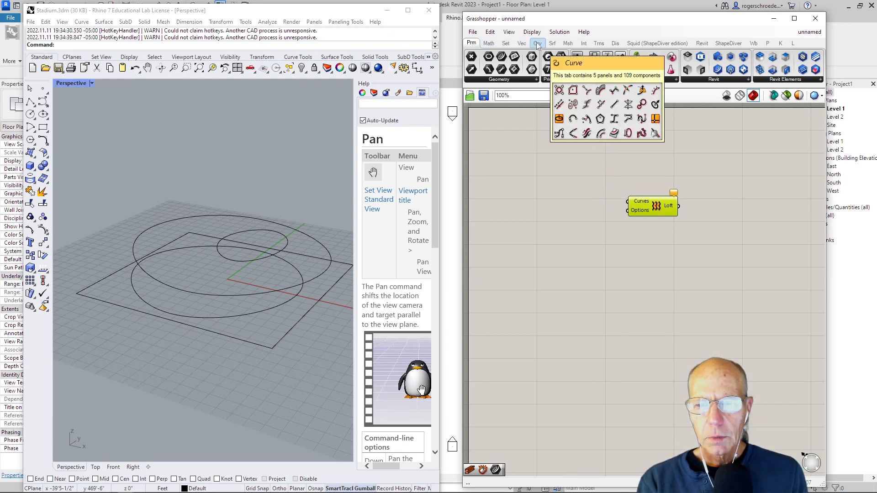
{"action": "left_click", "coordinate": [552, 44]}
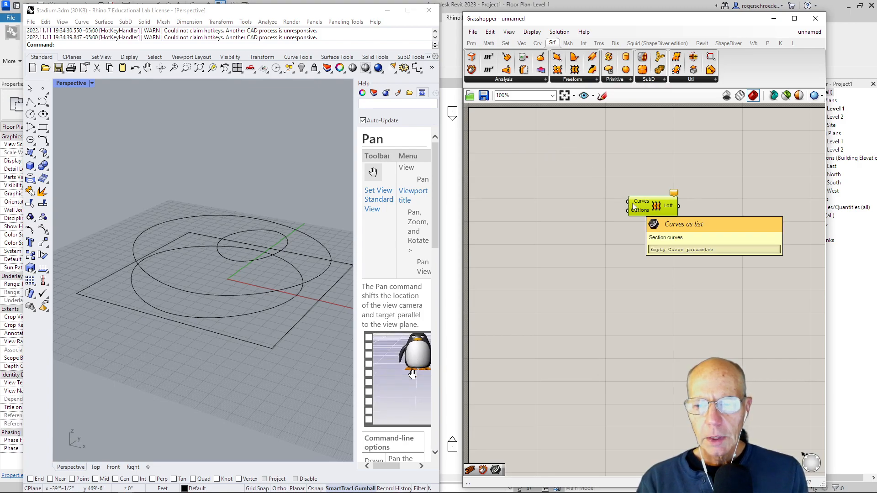
{"action": "mouse_move", "coordinate": [637, 212]}
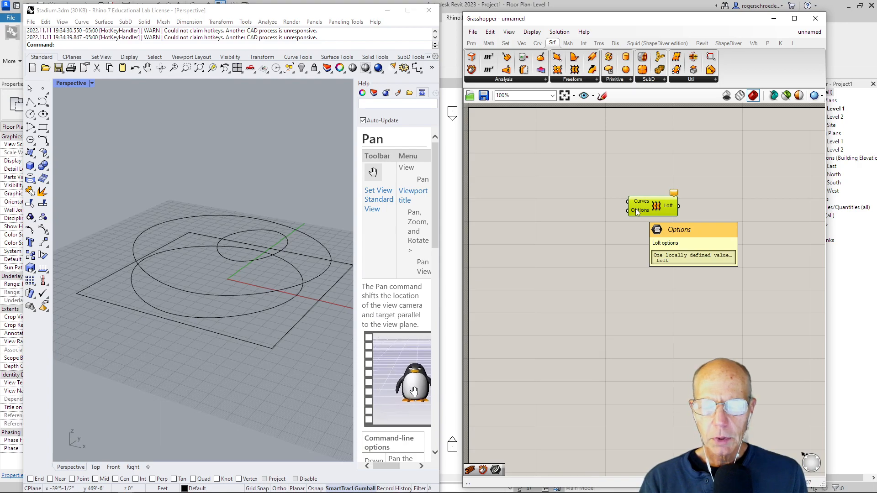
{"action": "left_click", "coordinate": [591, 193]}
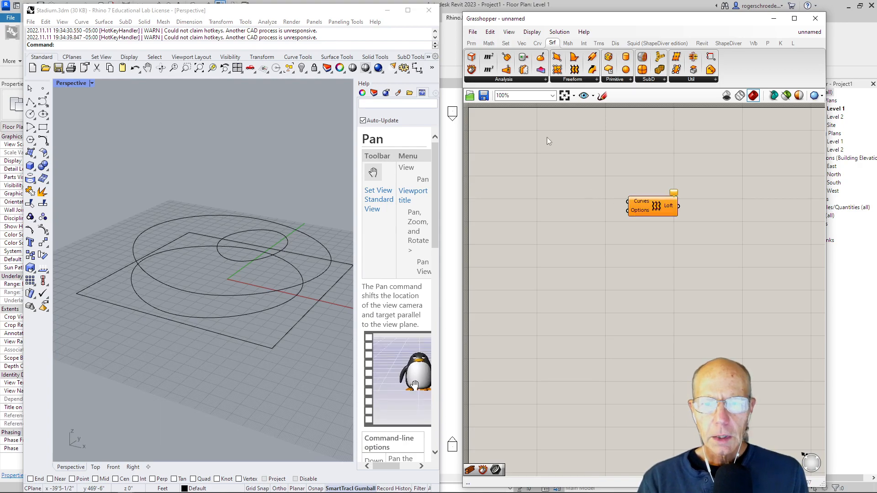
Add a Curve parameter to the canvas, upstream of the Loft component.
{"action": "left_click", "coordinate": [470, 43]}
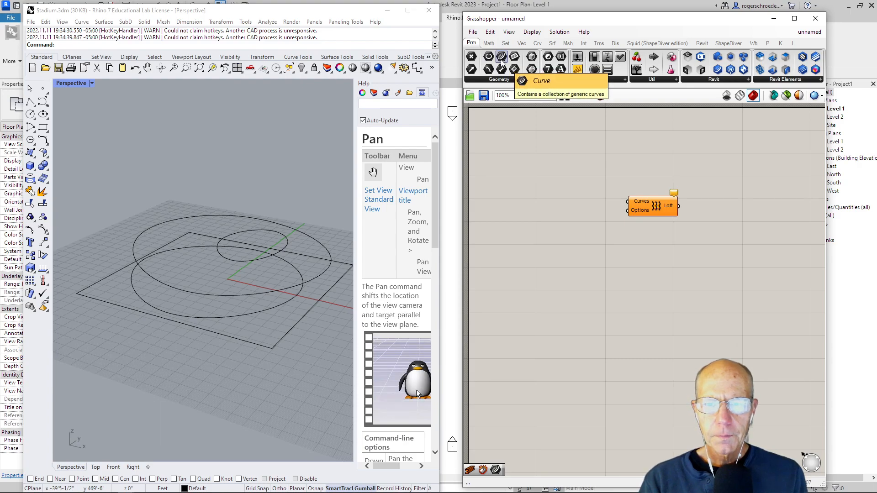
{"action": "left_click_drag", "start_coordinate": [532, 142], "coordinate": [538, 169]}
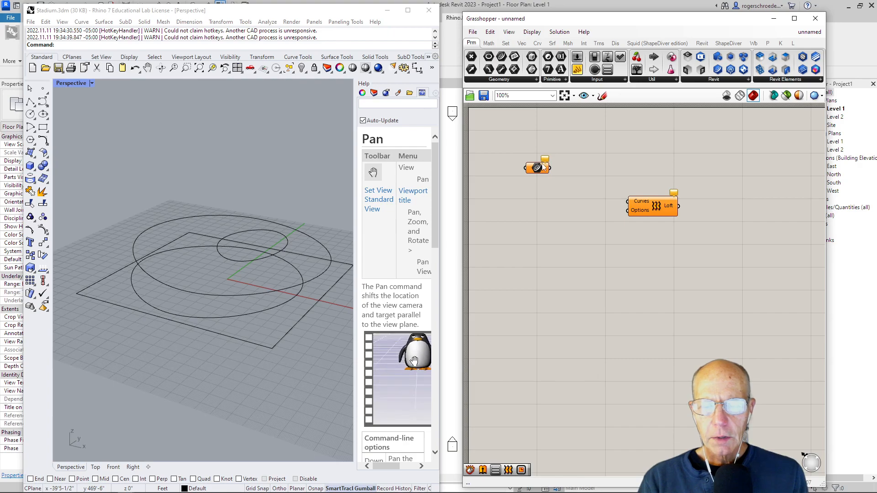
{"action": "left_click", "coordinate": [543, 164]}
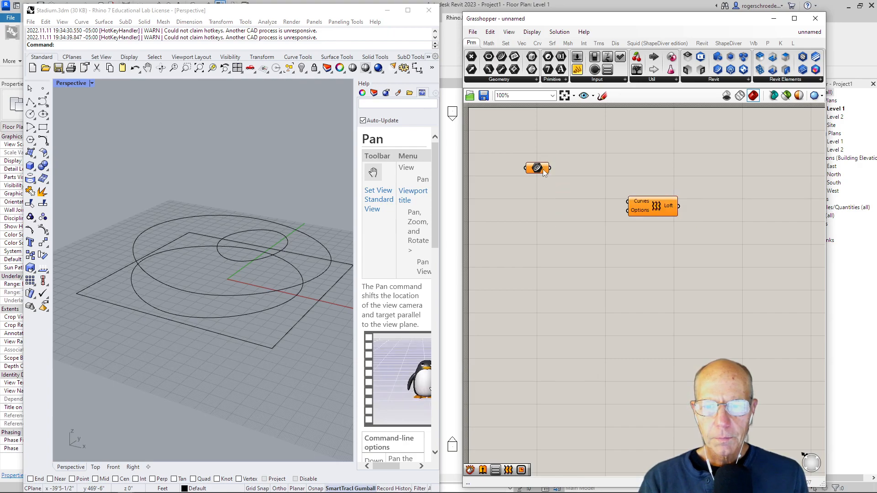
Reference multiple curves in the Curve parameter, picking the small upper curve, the large middle curve and the base curve in order.
{"action": "right_click", "coordinate": [537, 170]}
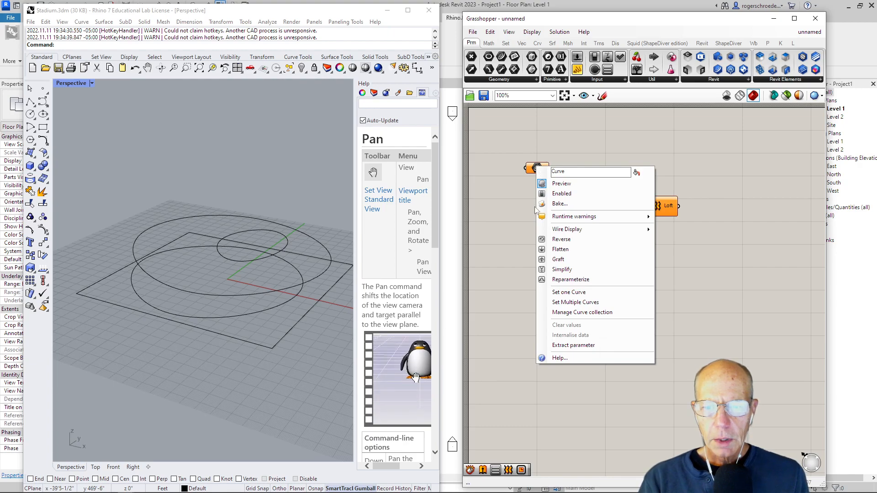
{"action": "left_click", "coordinate": [554, 303]}
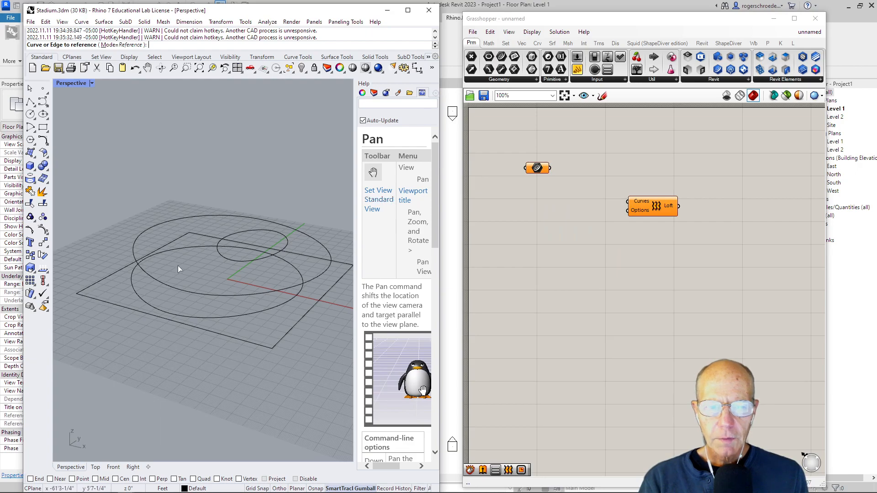
{"action": "left_click", "coordinate": [535, 167]}
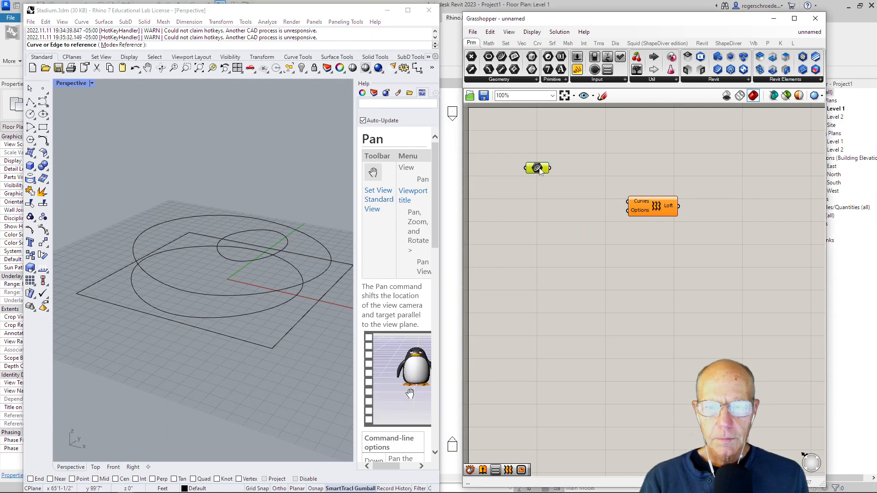
{"action": "left_click", "coordinate": [255, 259]}
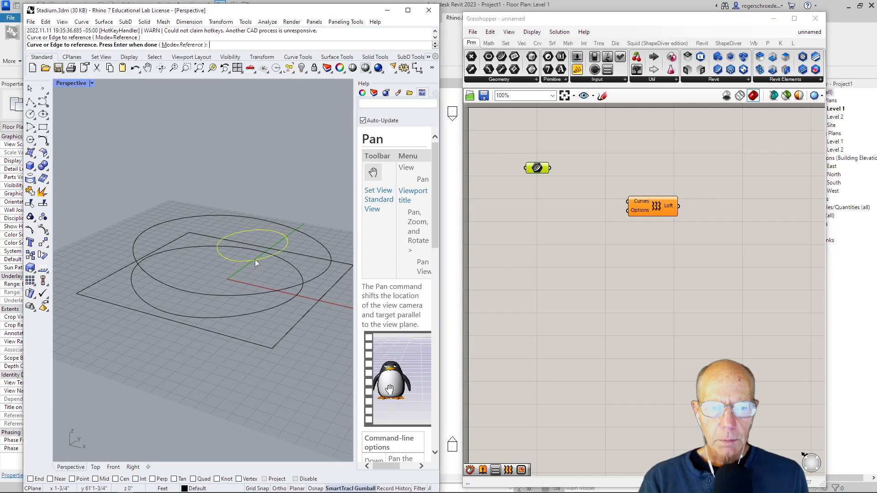
{"action": "left_click", "coordinate": [265, 291]}
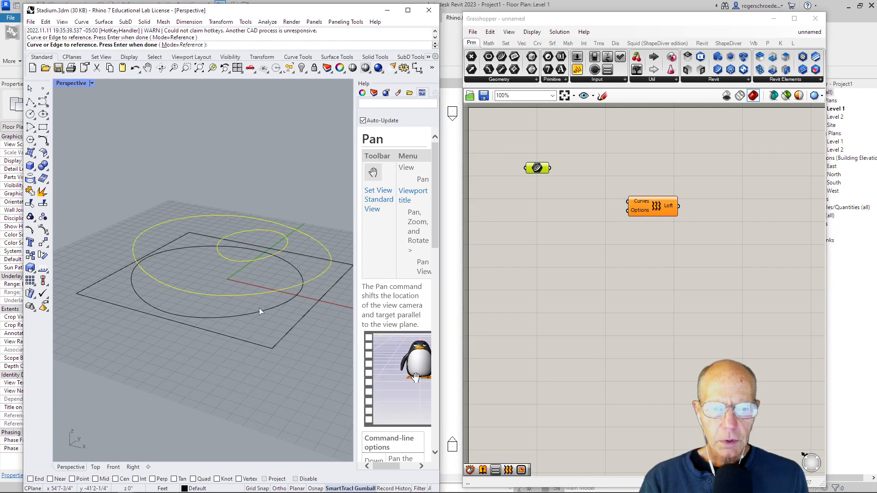
{"action": "left_click", "coordinate": [259, 310]}
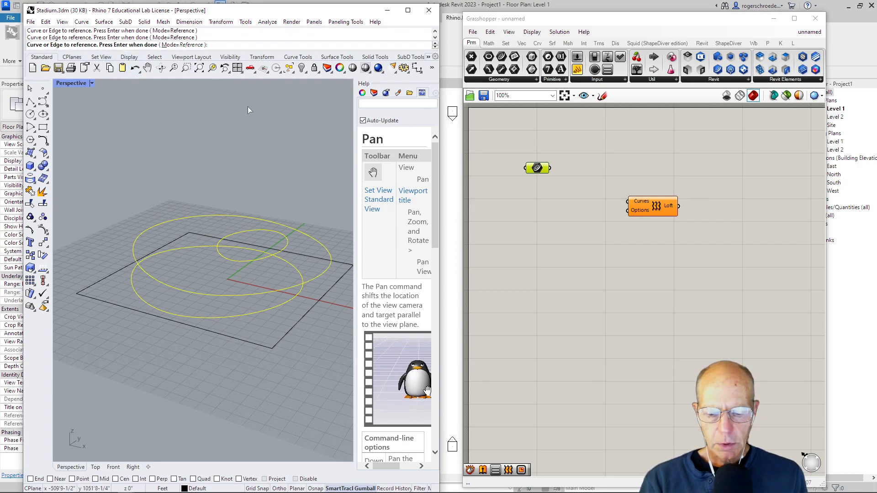
{"action": "key", "text": "Return"}
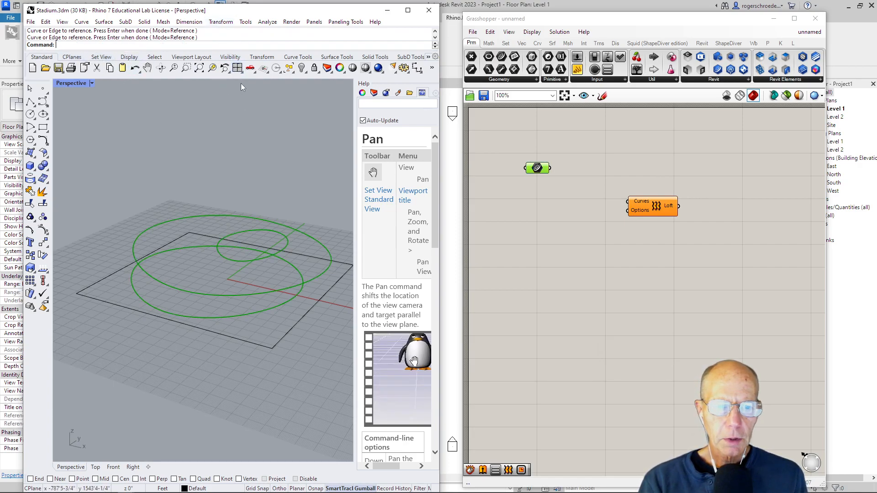
Connect the Curve parameter's output to the Curves input of the Loft component.
{"action": "mouse_move", "coordinate": [547, 172]}
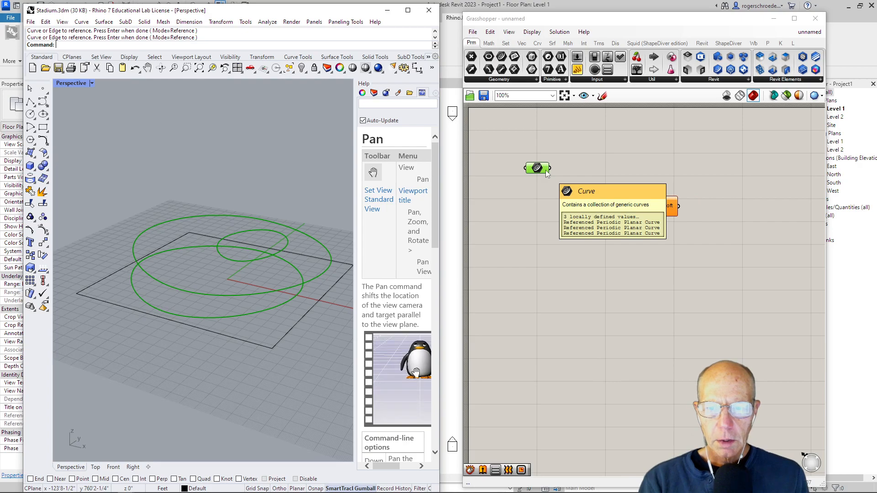
{"action": "left_click", "coordinate": [542, 178]}
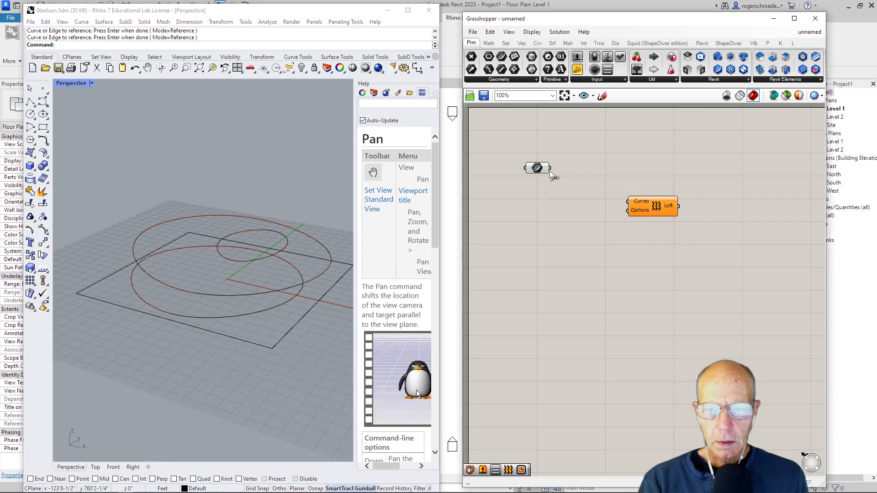
{"action": "left_click_drag", "start_coordinate": [582, 184], "coordinate": [628, 201]}
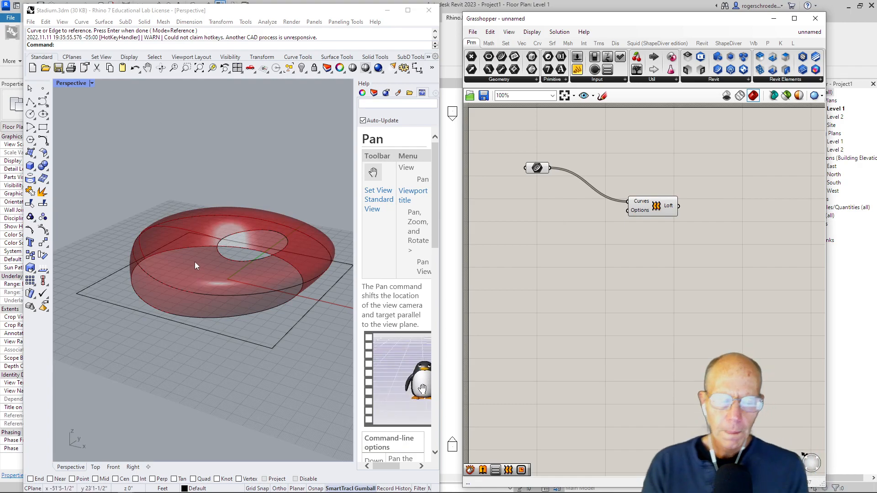
Reshape the loft's base curve by moving two of its control points inward, then clear the selection.
{"action": "left_click", "coordinate": [218, 253]}
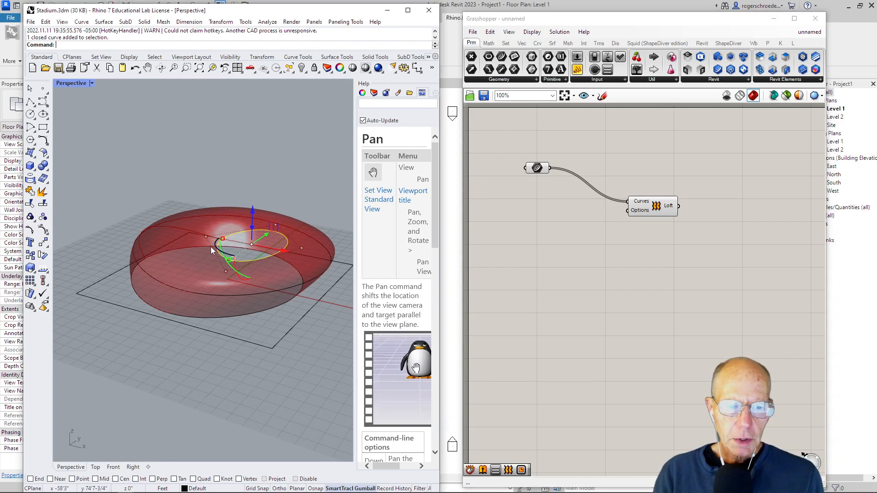
{"action": "left_click", "coordinate": [155, 307]}
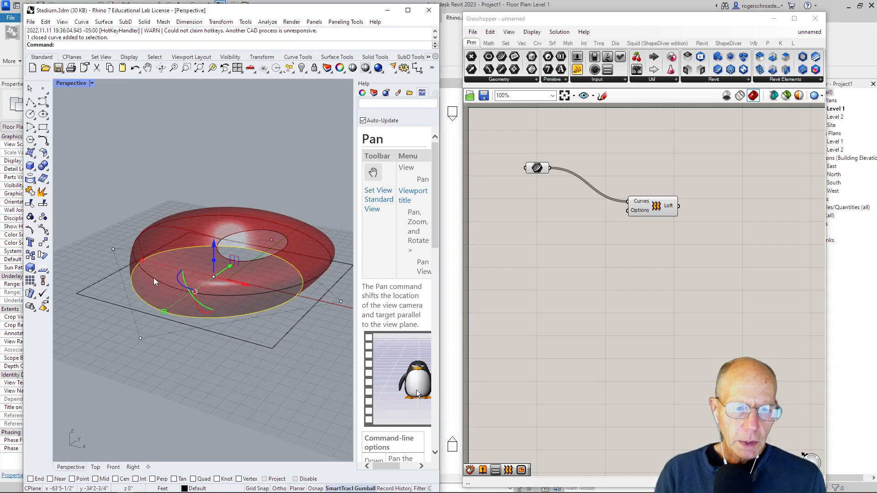
{"action": "left_click_drag", "start_coordinate": [114, 250], "coordinate": [133, 258]}
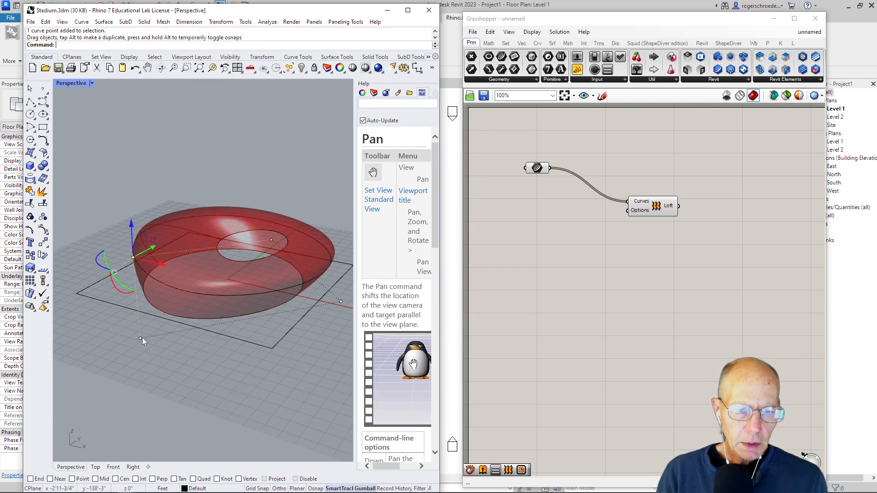
{"action": "left_click_drag", "start_coordinate": [141, 338], "coordinate": [147, 328]}
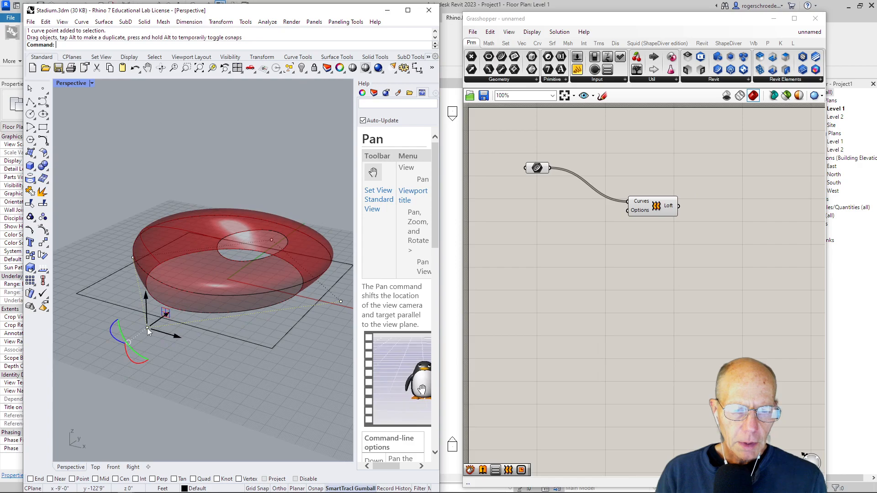
{"action": "key", "text": "Escape"}
{"action": "key", "text": "Escape"}
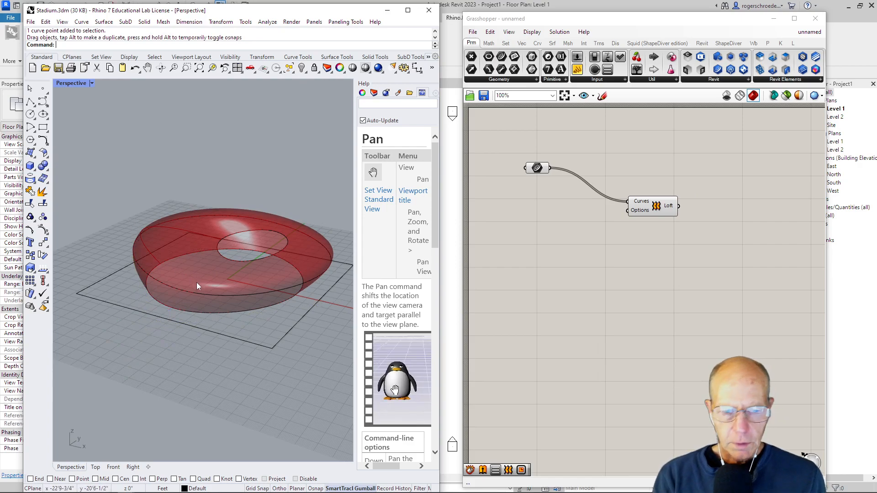
Widen the loft's upper opening by moving one control point of the small top curve outward.
{"action": "mouse_move", "coordinate": [196, 282]}
{"action": "right_mouse_down"}
{"action": "mouse_move", "coordinate": [190, 248]}
{"action": "mouse_move", "coordinate": [184, 262]}
{"action": "mouse_move", "coordinate": [206, 287]}
{"action": "right_mouse_up"}
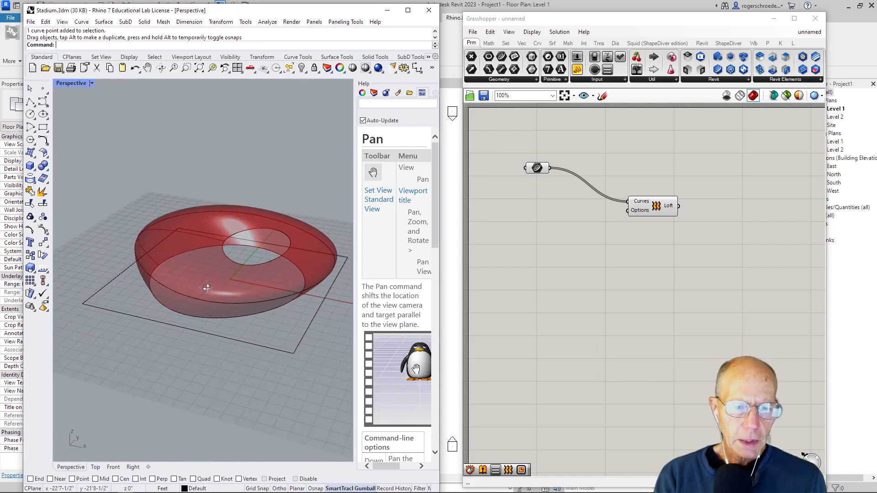
{"action": "left_click", "coordinate": [224, 254]}
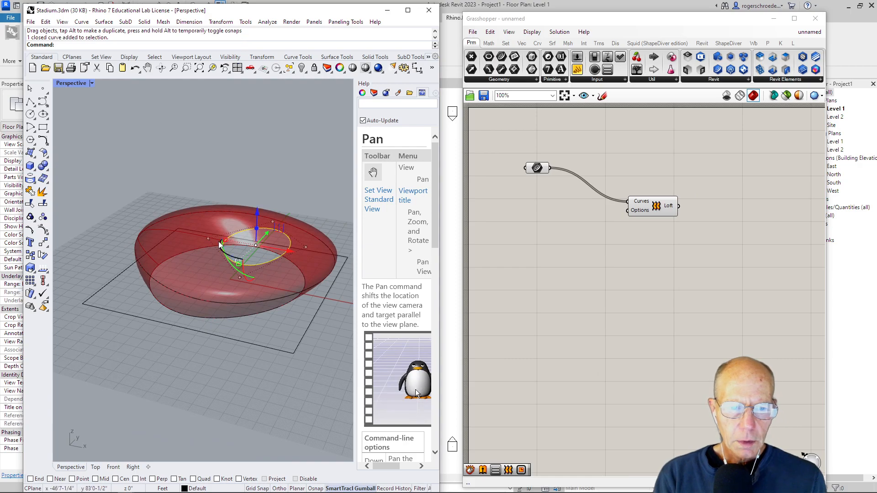
{"action": "left_click", "coordinate": [209, 237]}
{"action": "left_click_drag", "start_coordinate": [210, 237], "coordinate": [187, 231]}
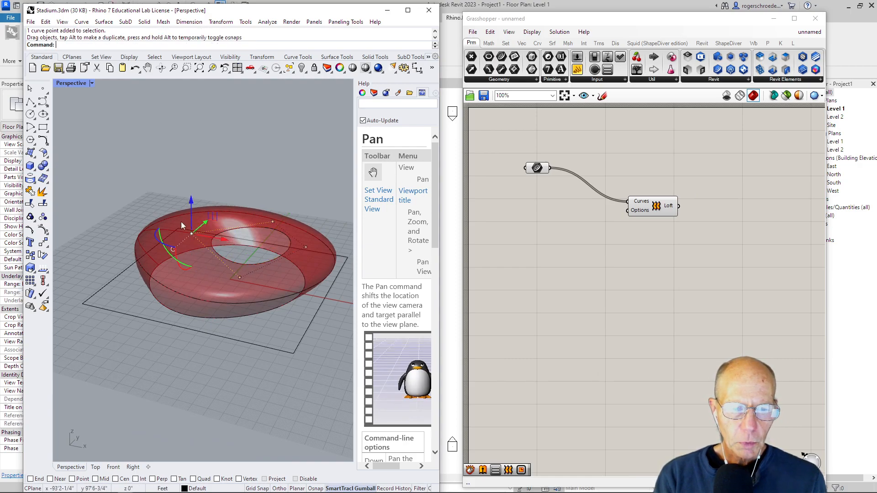
{"action": "key", "text": "Escape"}
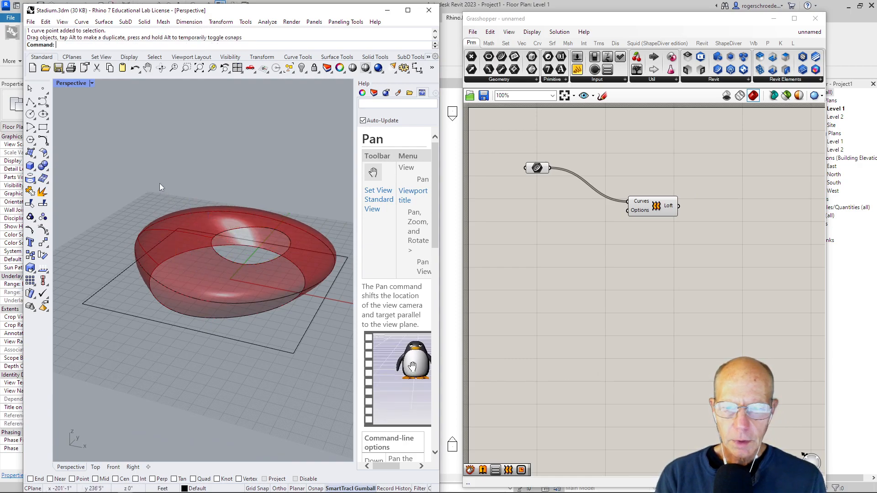